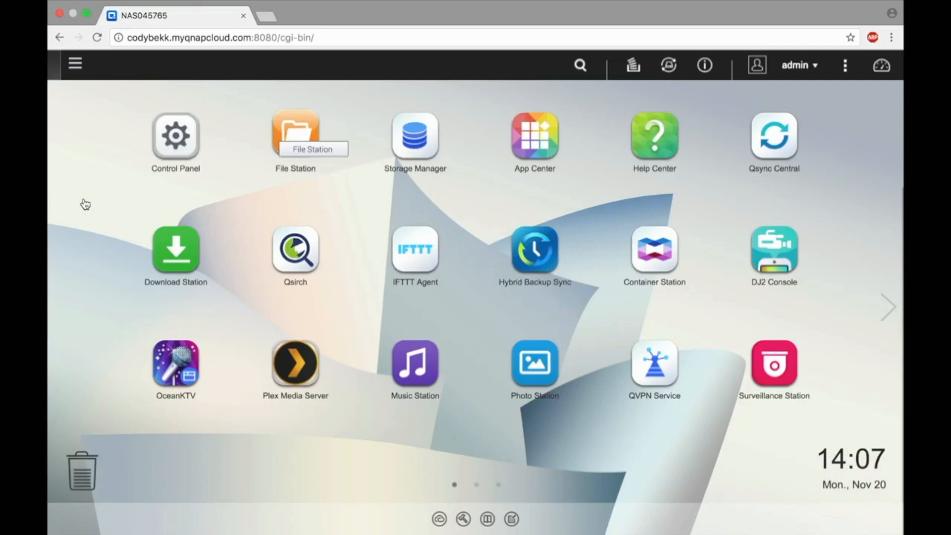
- Select the graduation video and Jim 1926-2017.mp4 in Multimedia and bring up the Share options
left_click(295, 136)
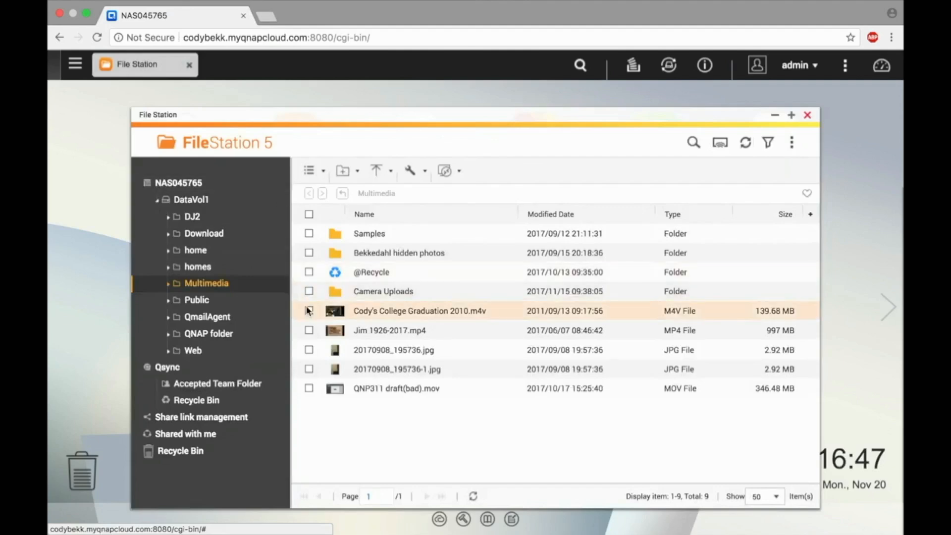
left_click(309, 311)
left_click(309, 329)
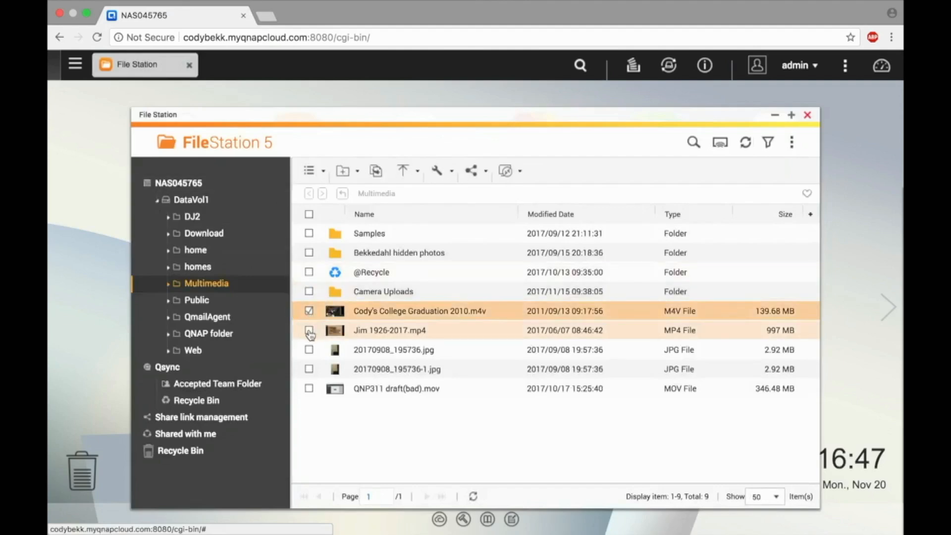
left_click(472, 171)
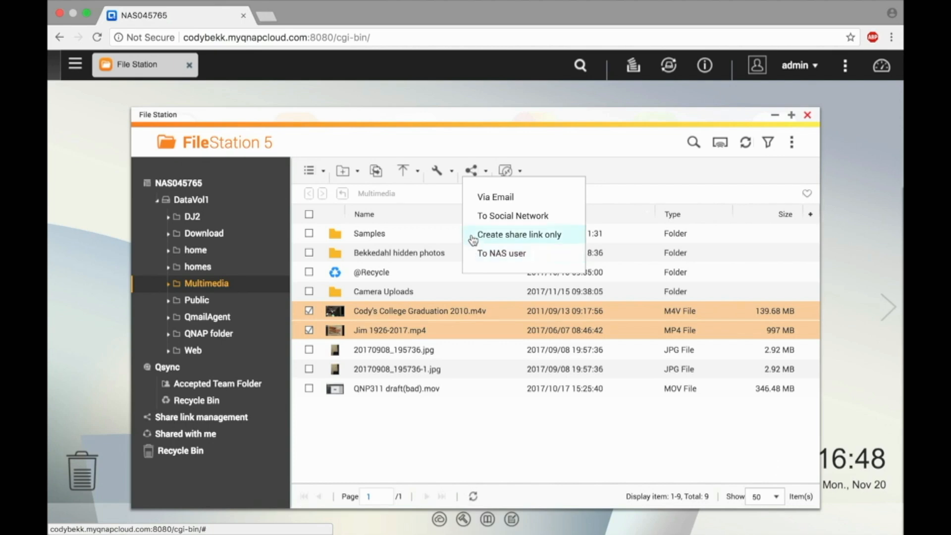
- Choose Create share link only with SmartShare as the link domain
left_click(472, 236)
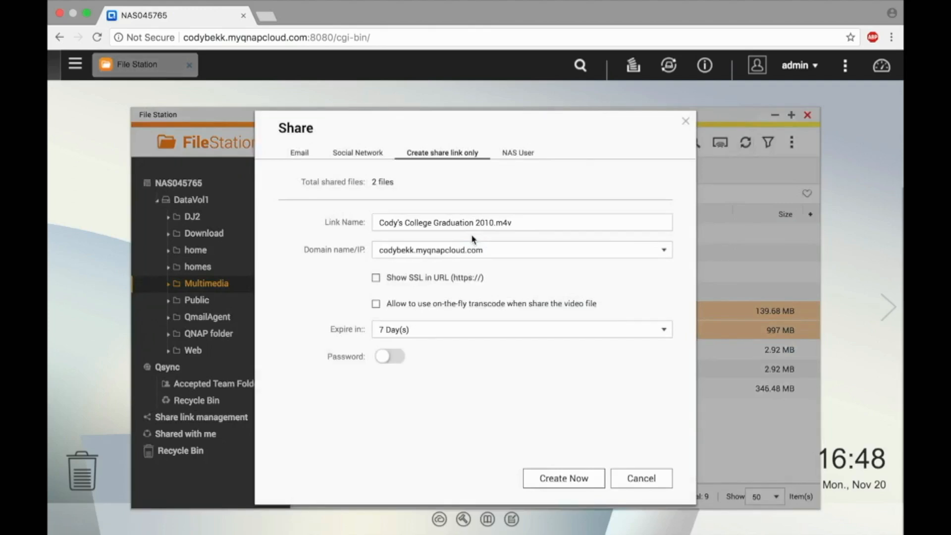
left_click(654, 255)
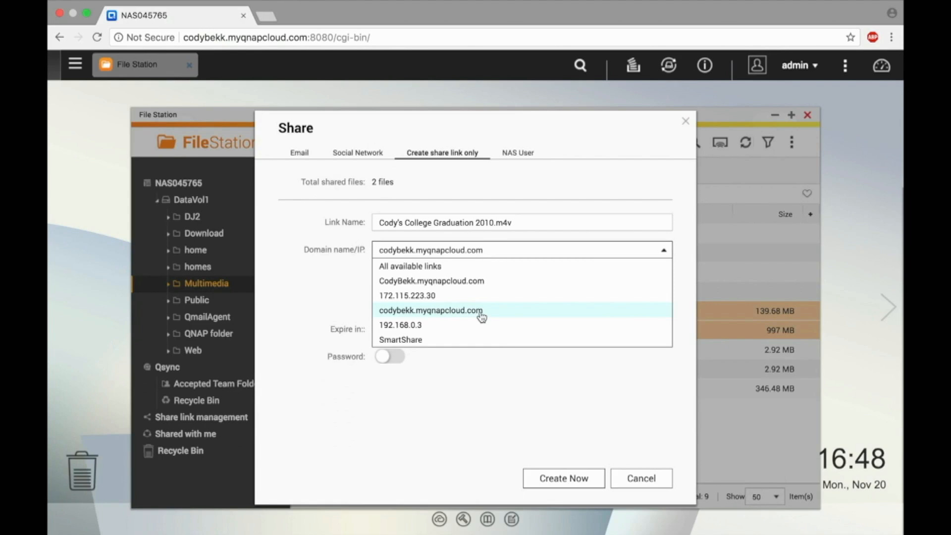
left_click(429, 339)
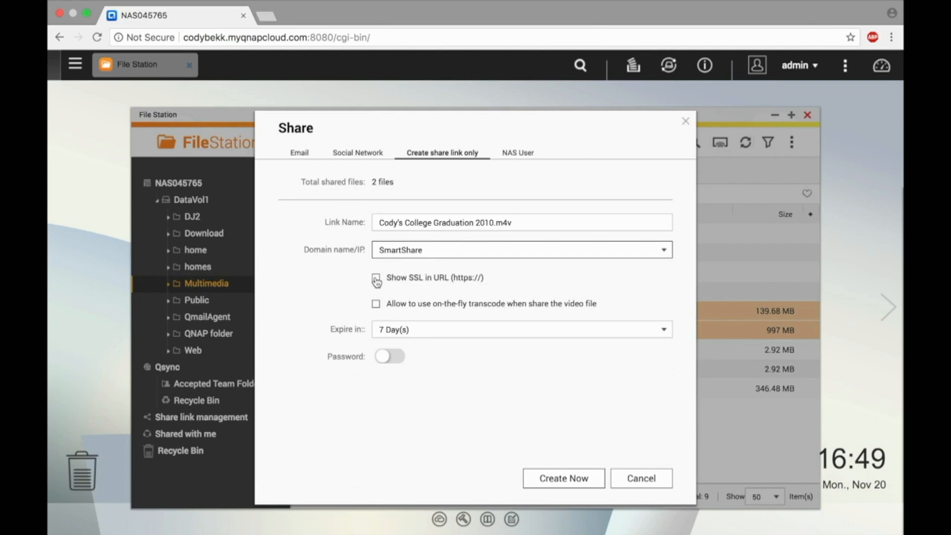
left_click(605, 331)
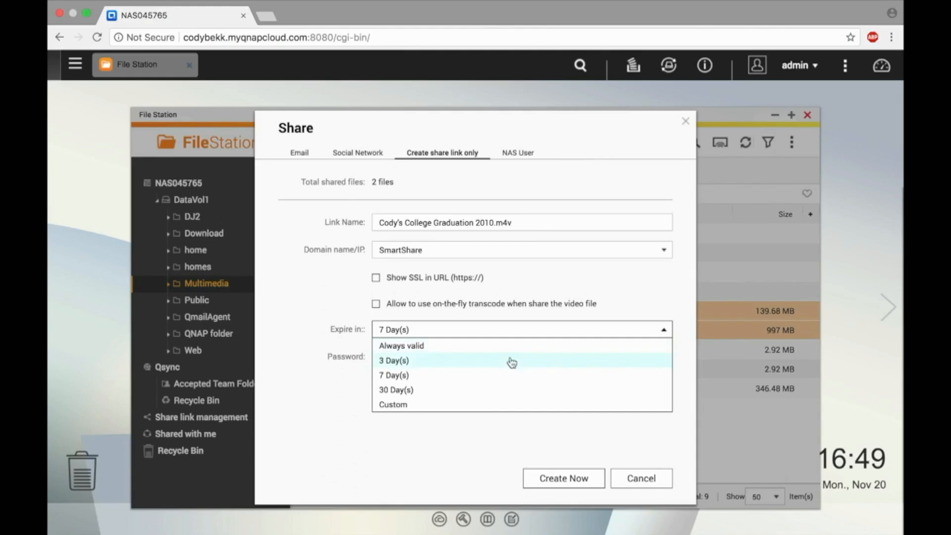
left_click(480, 390)
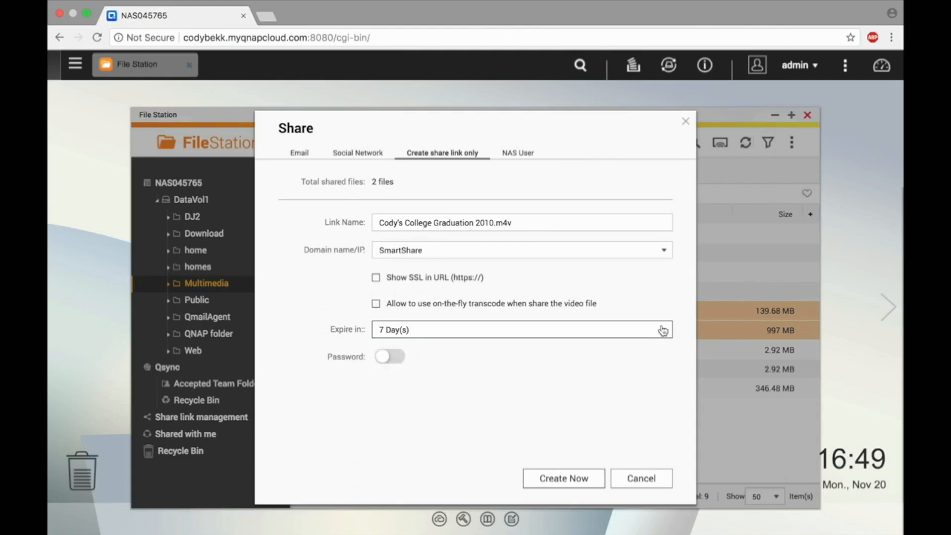
left_click(389, 357)
left_click(437, 359)
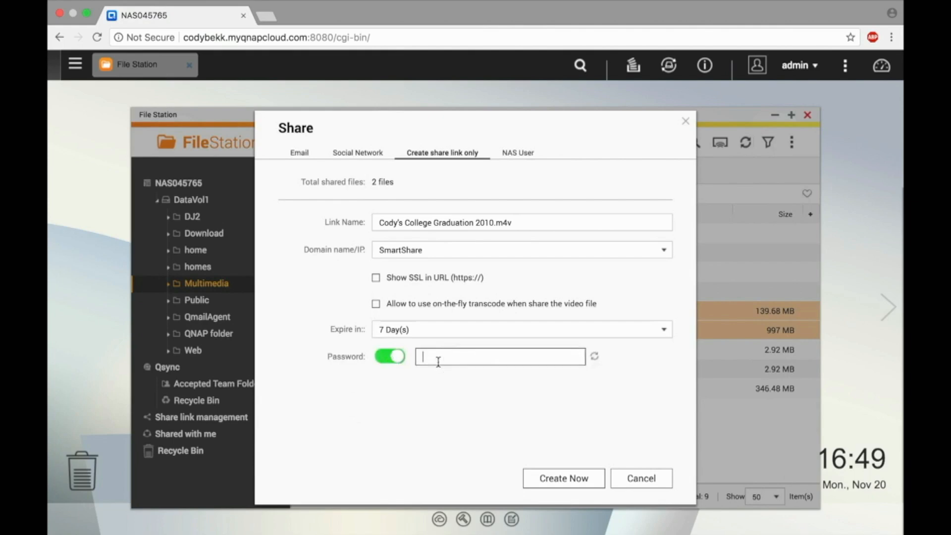
- Create the SmartShare link, copy it to the clipboard and dismiss the share dialogs
left_click(563, 478)
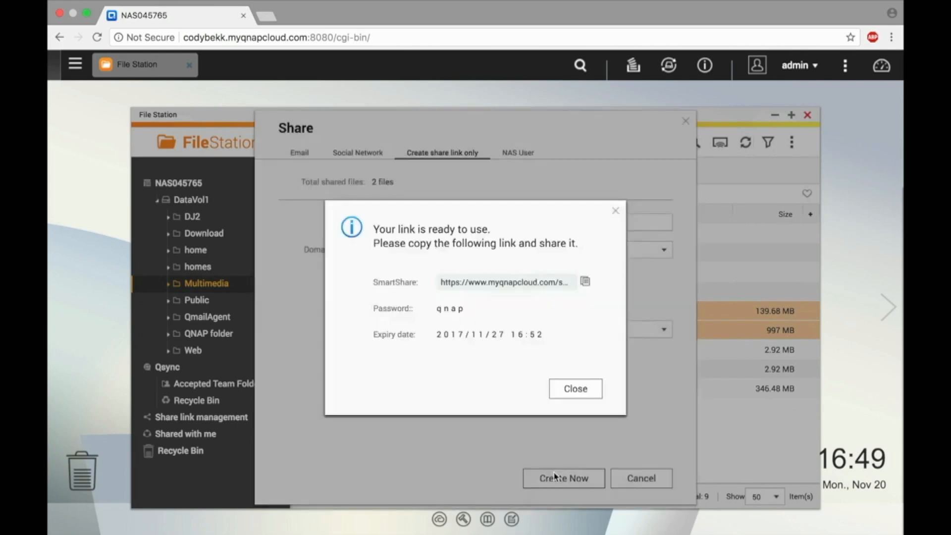
left_click(585, 284)
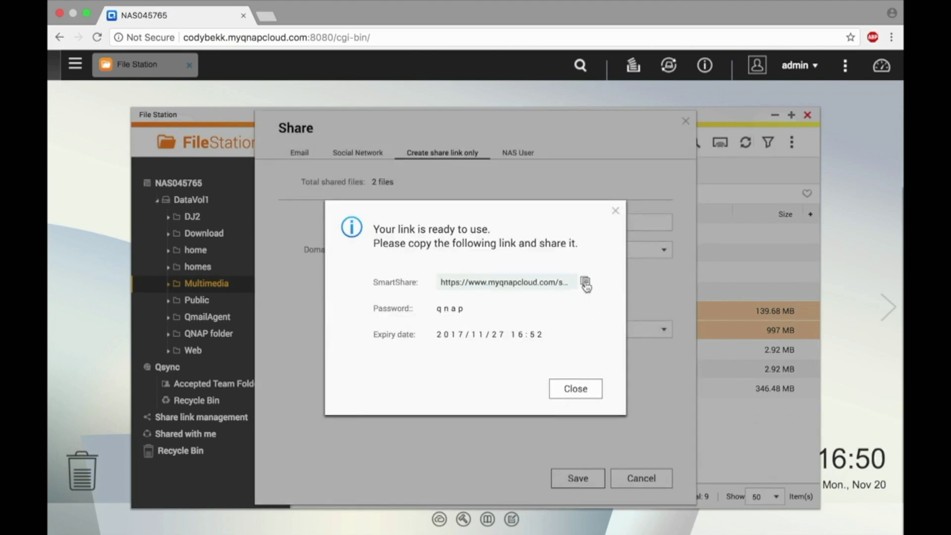
left_click(575, 389)
- Paste the copied SmartShare link into a new Chrome tab and load it
left_click(264, 15)
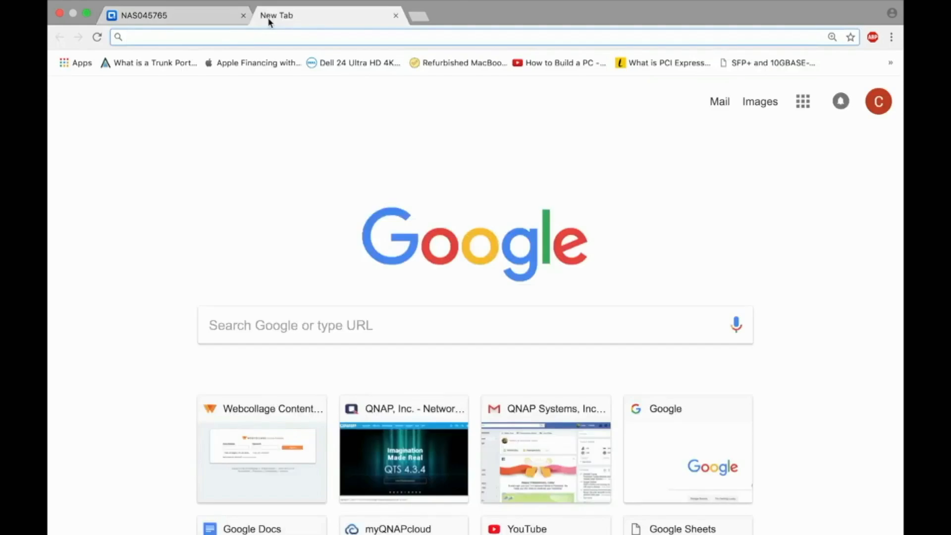
right_click(267, 38)
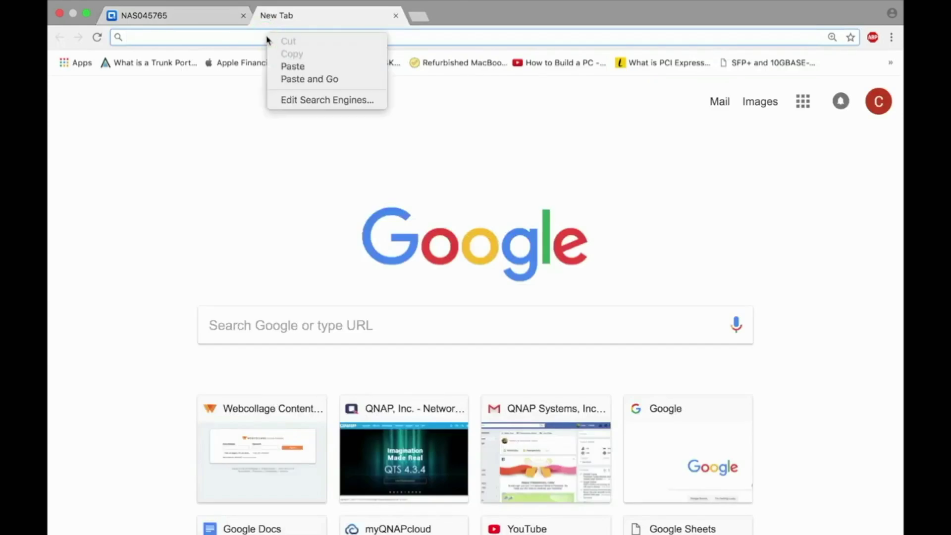
left_click(286, 68)
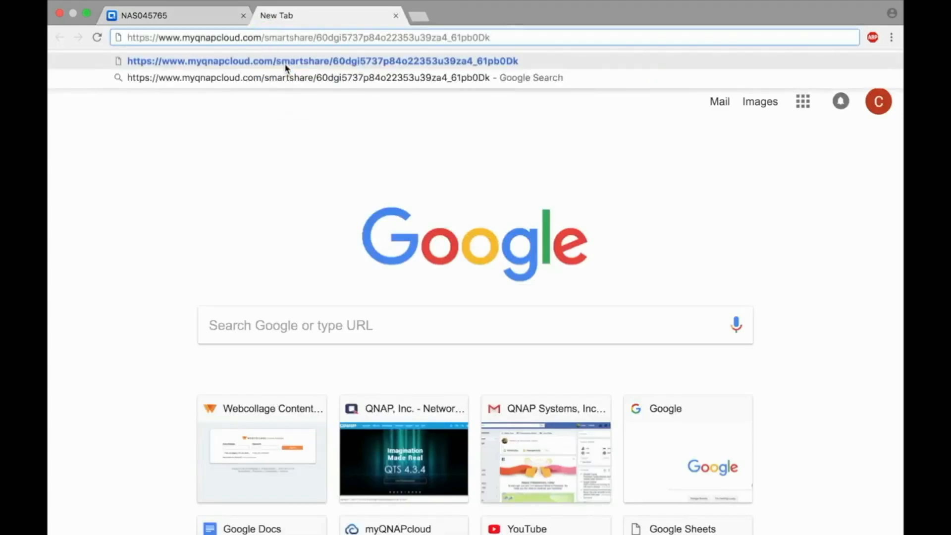
key("Return")
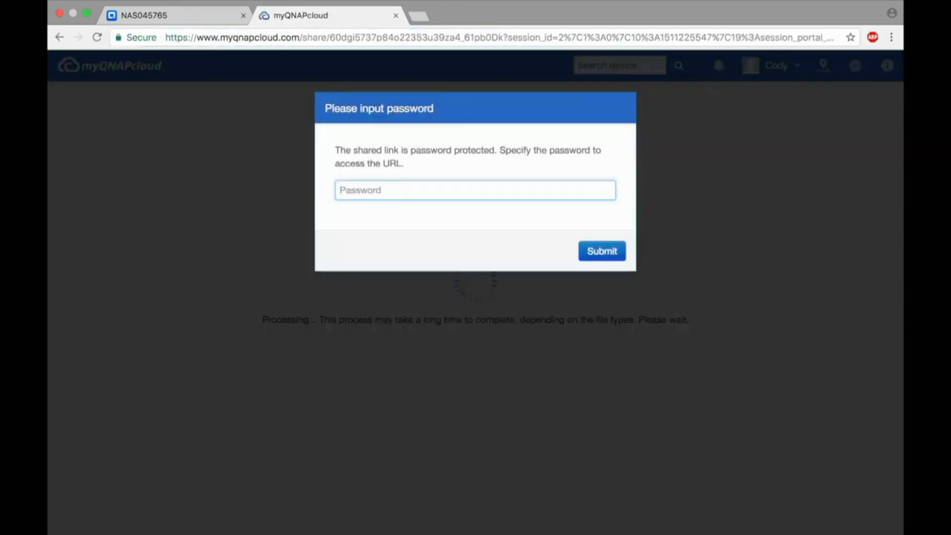
type("•")
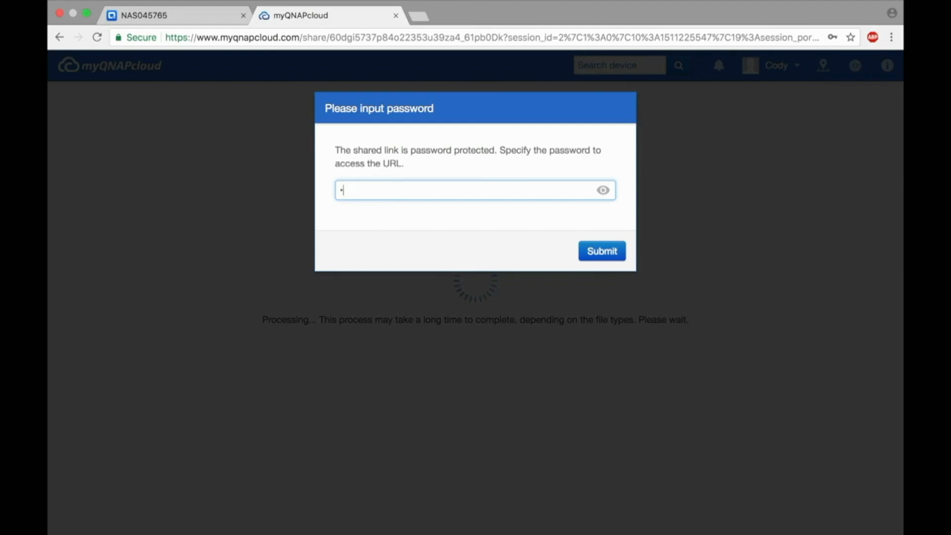
- Submit the link password to list both shared videos, preview Jim's video and return to the list
key("BackSpace")
type("••••")
left_click(602, 250)
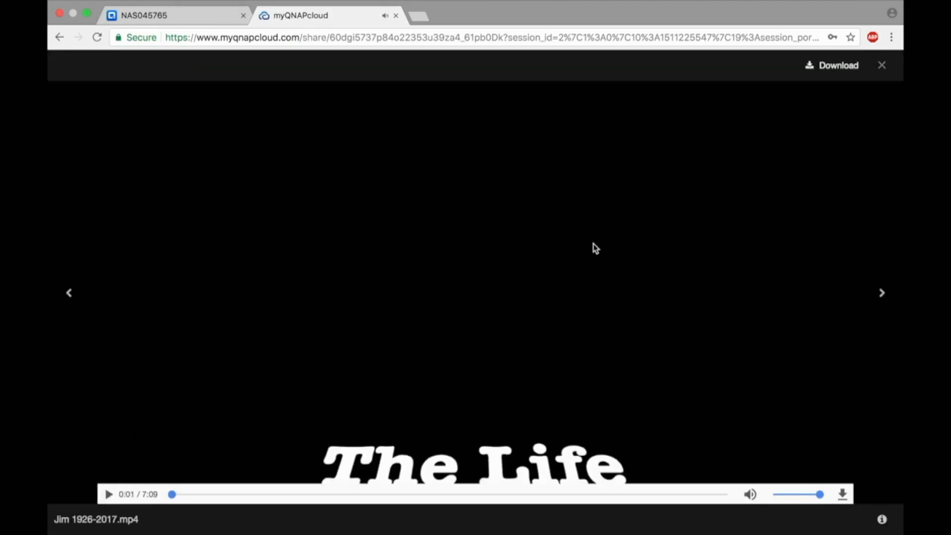
left_click(881, 66)
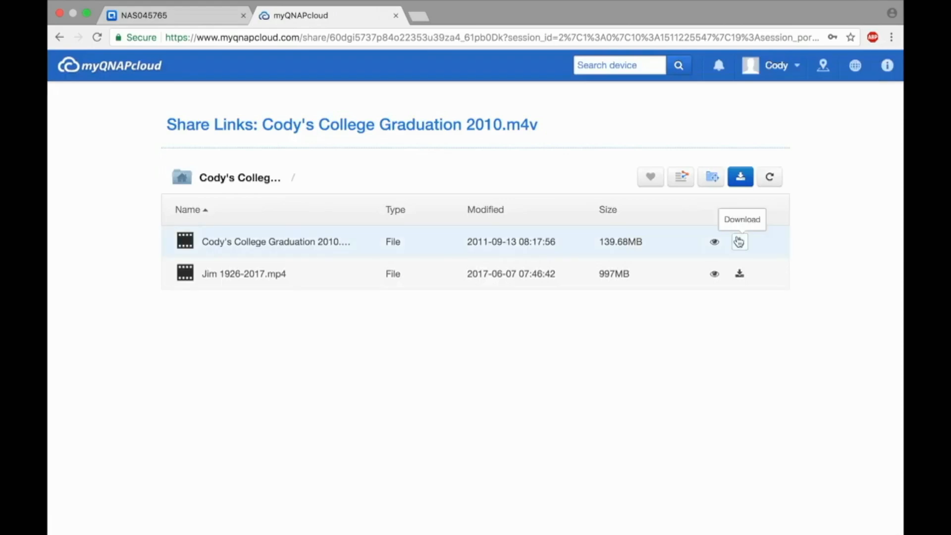